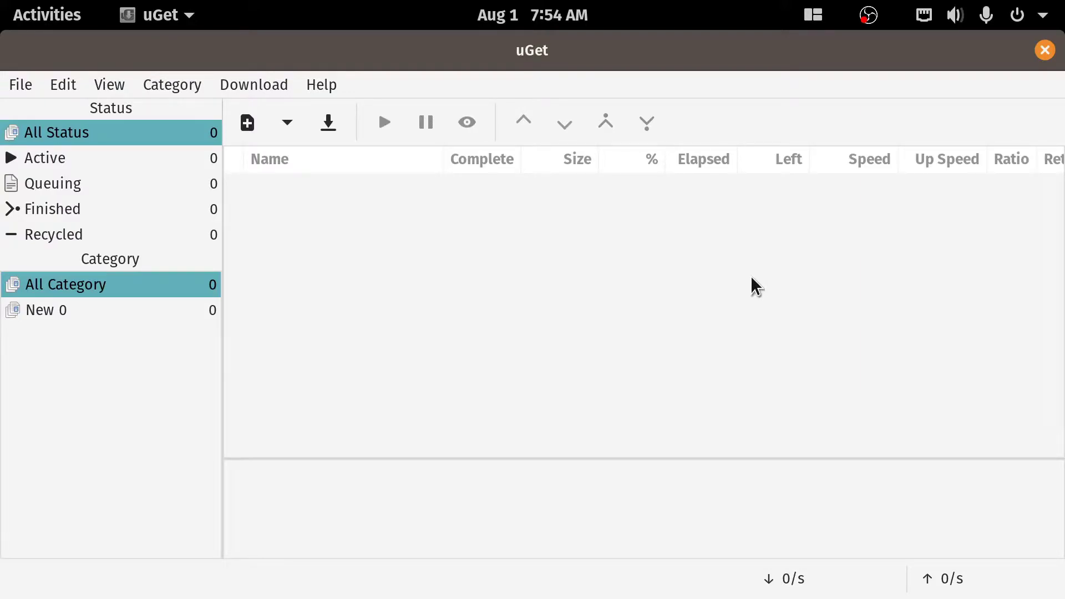
Switch to Firefox and start downloading the Ubuntu Desktop 20.04 LTS ISO with the Save File option
click(46, 17)
click(33, 179)
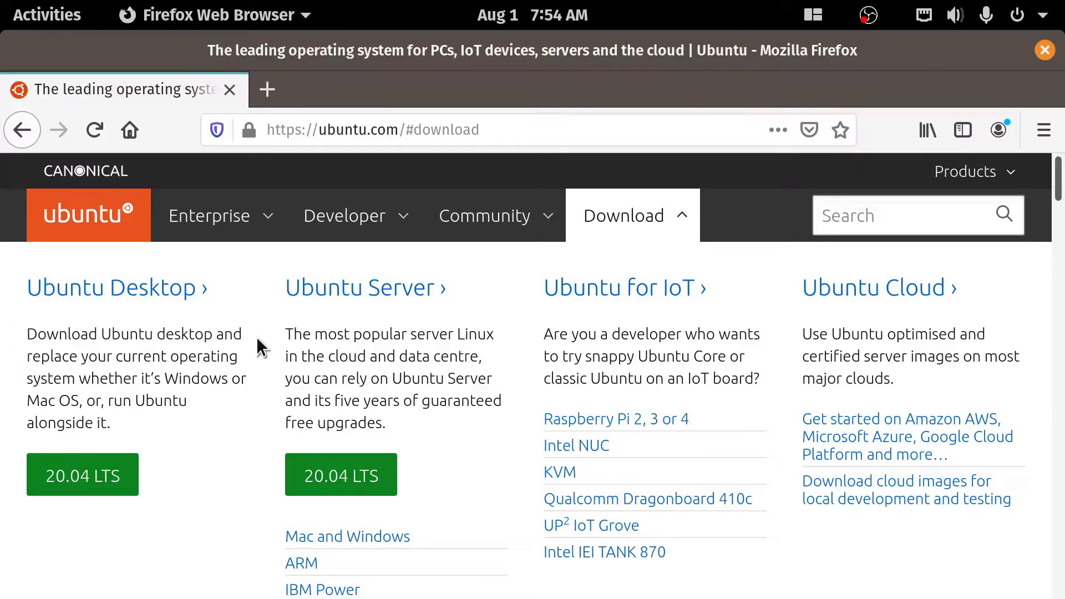
click(89, 488)
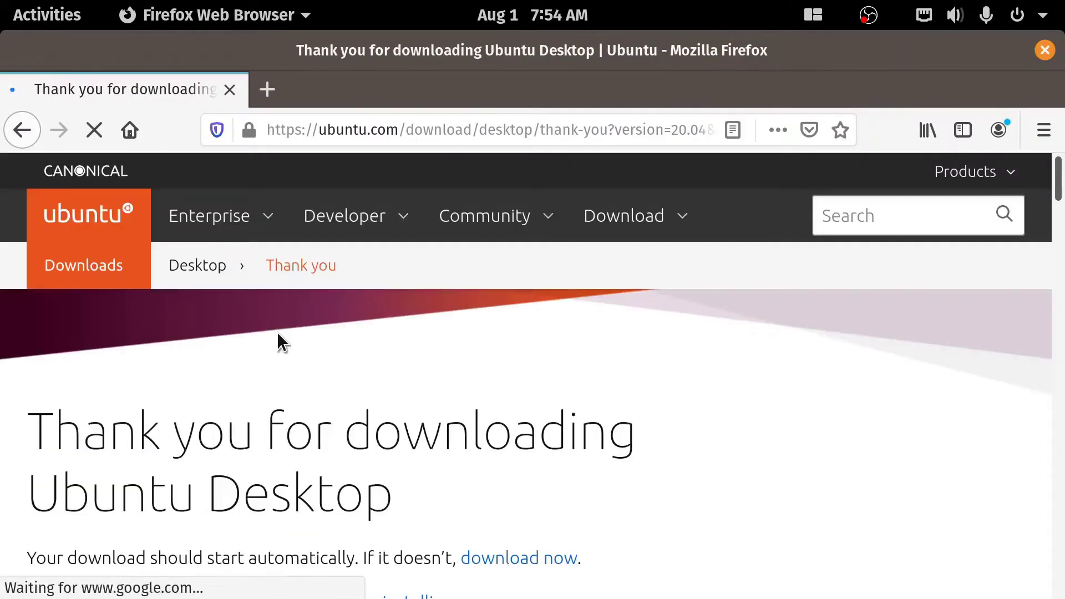
click(355, 337)
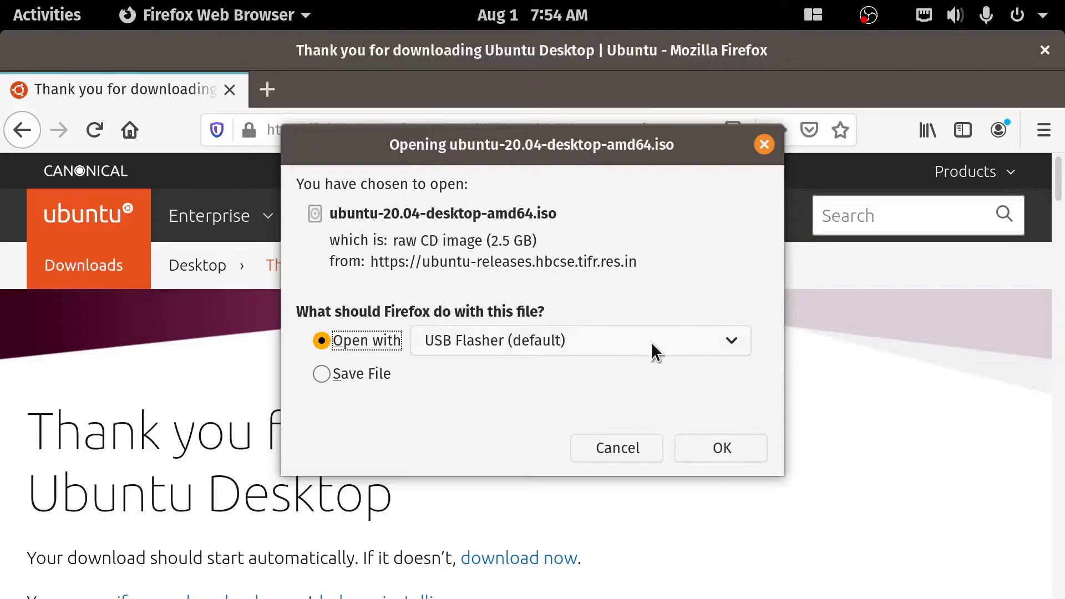
click(352, 377)
click(713, 449)
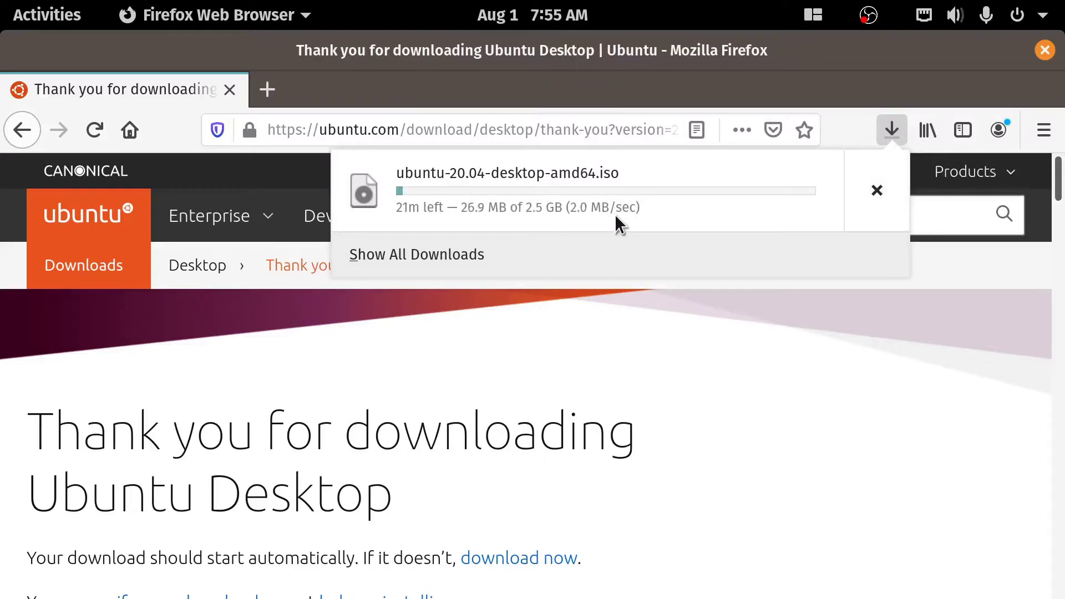
Cancel the browser's download of ubuntu-20.04-desktop-amd64.iso and copy its download link
click(881, 198)
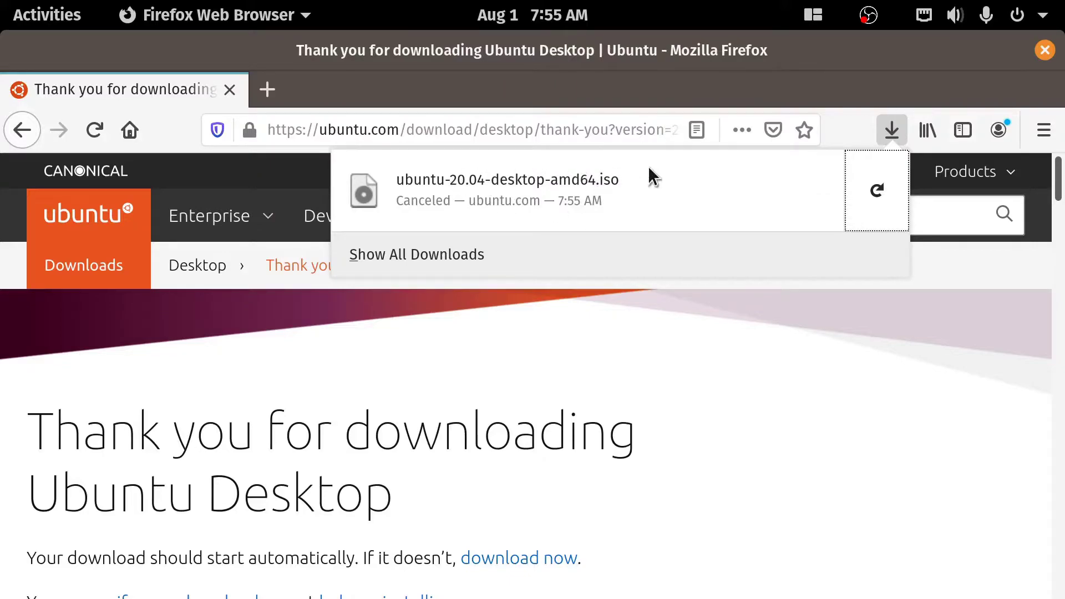
right_click(700, 178)
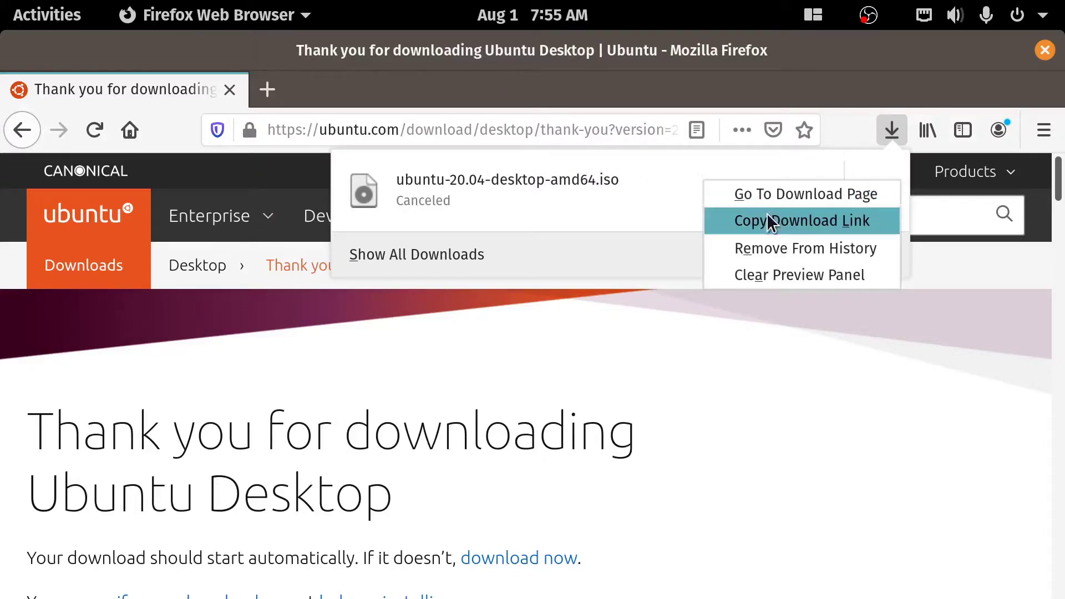
click(833, 221)
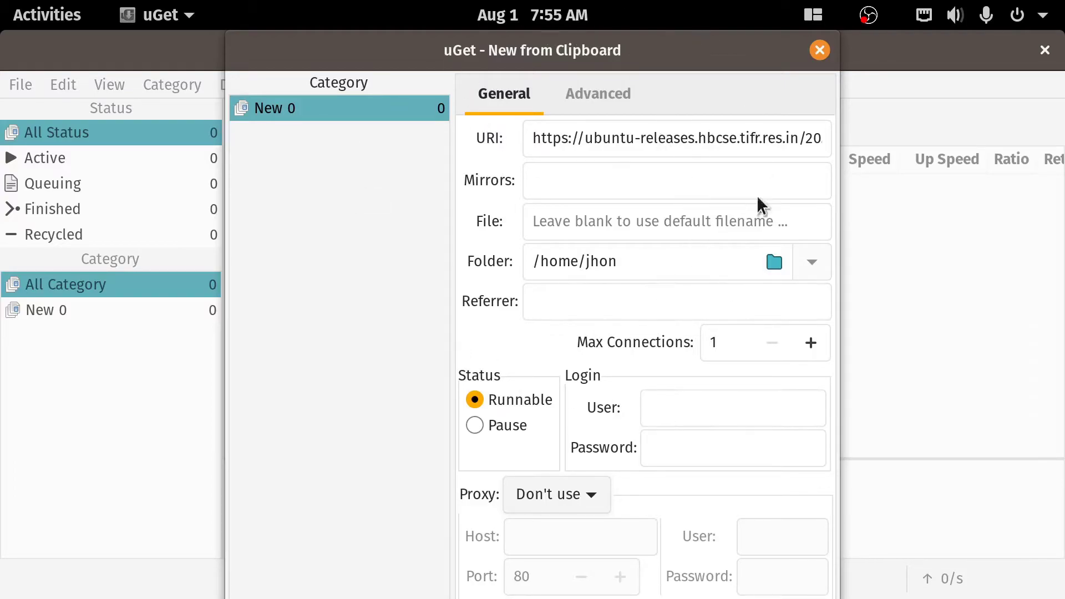
Dismiss the New from Clipboard dialog and restart uGet
click(820, 51)
click(1045, 51)
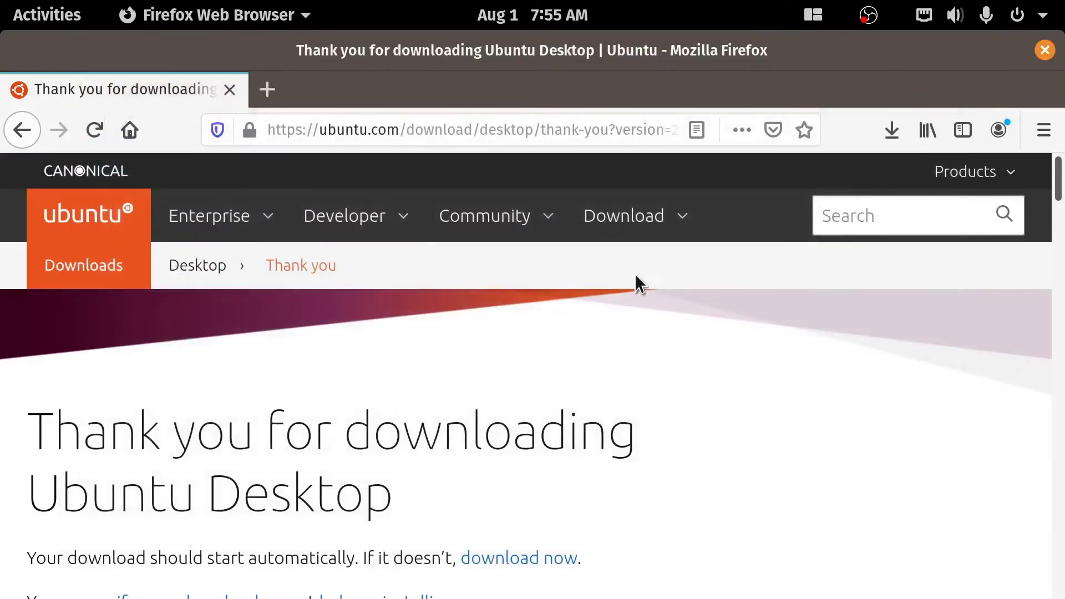
click(33, 11)
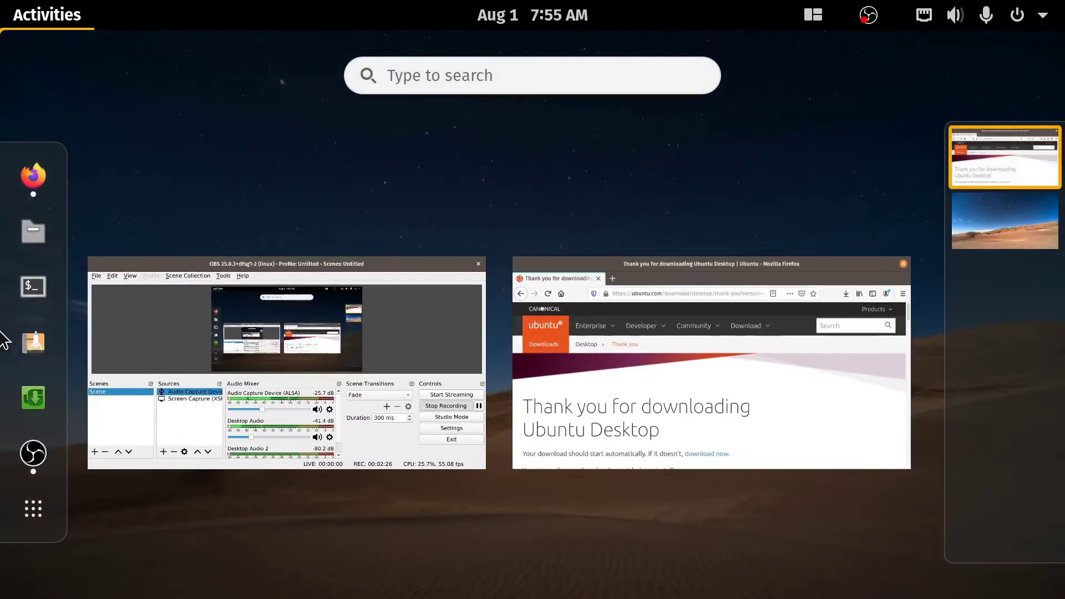
click(45, 397)
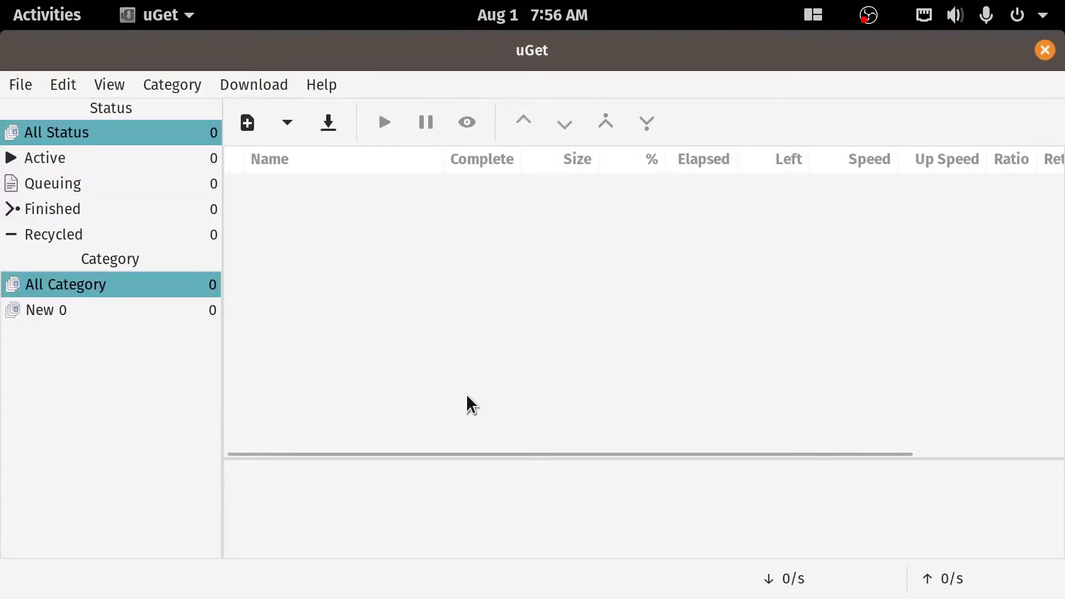
Create a new download entry using the copied ubuntu-20.04-desktop-amd64.iso link as the URI
click(25, 87)
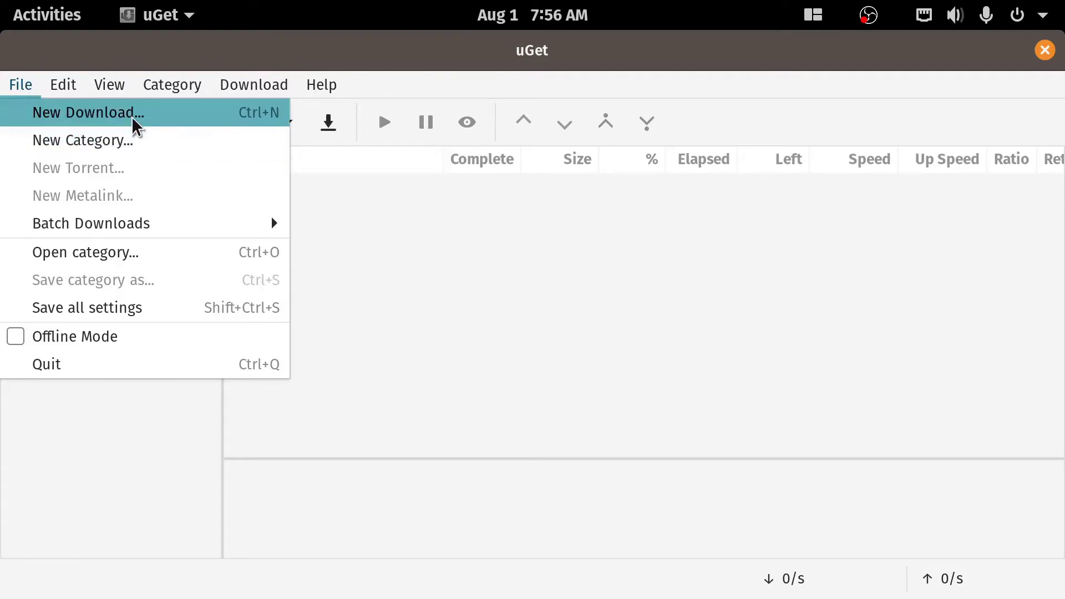
click(464, 276)
click(247, 123)
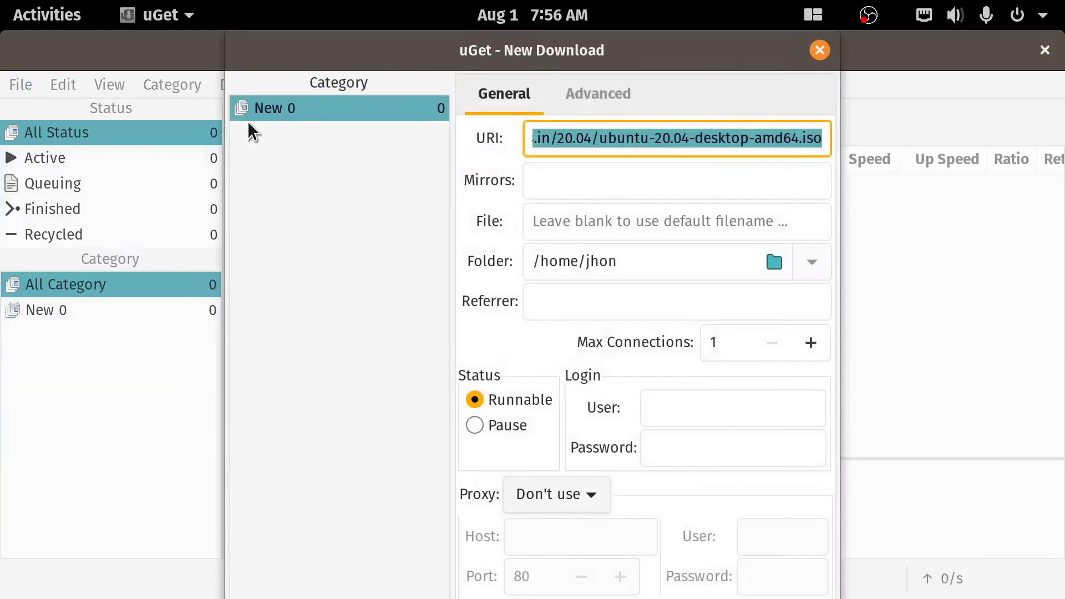
drag(542, 61, 532, 61)
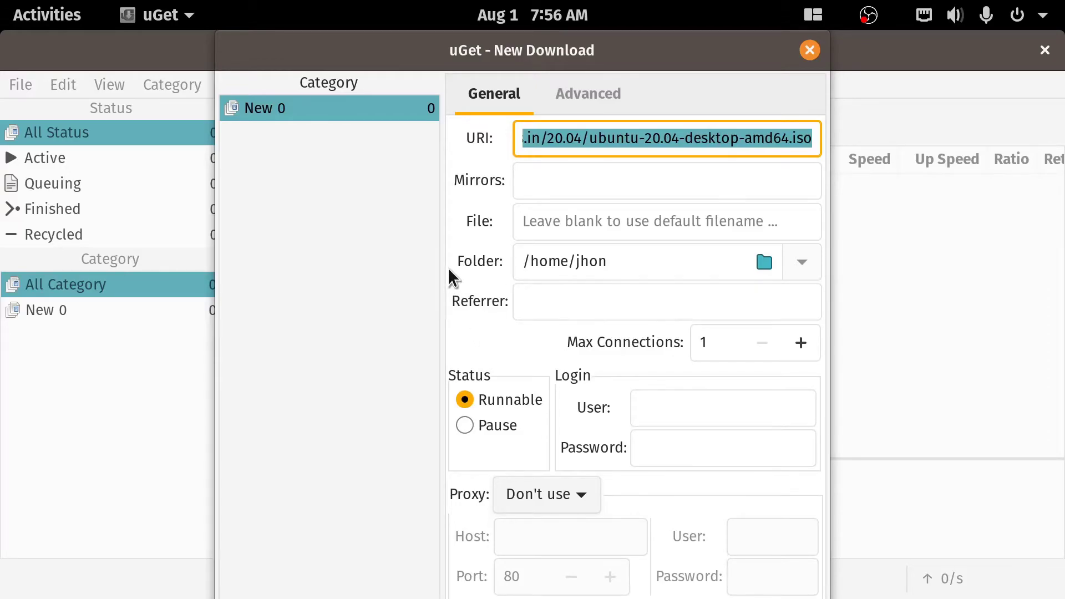
Set the new download's destination to the Downloads folder in the home directory
click(763, 264)
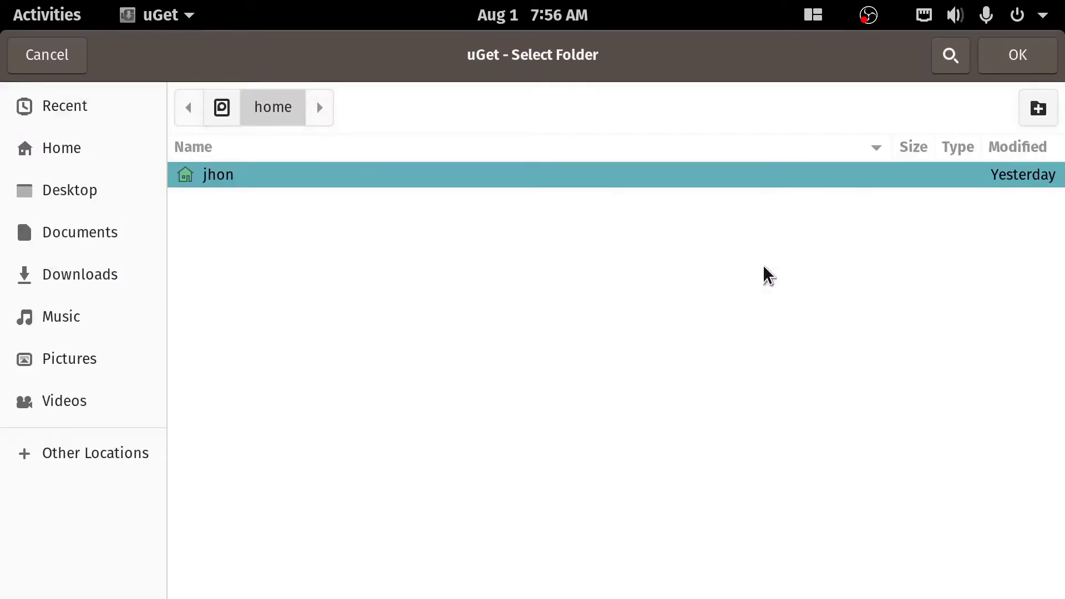
click(128, 449)
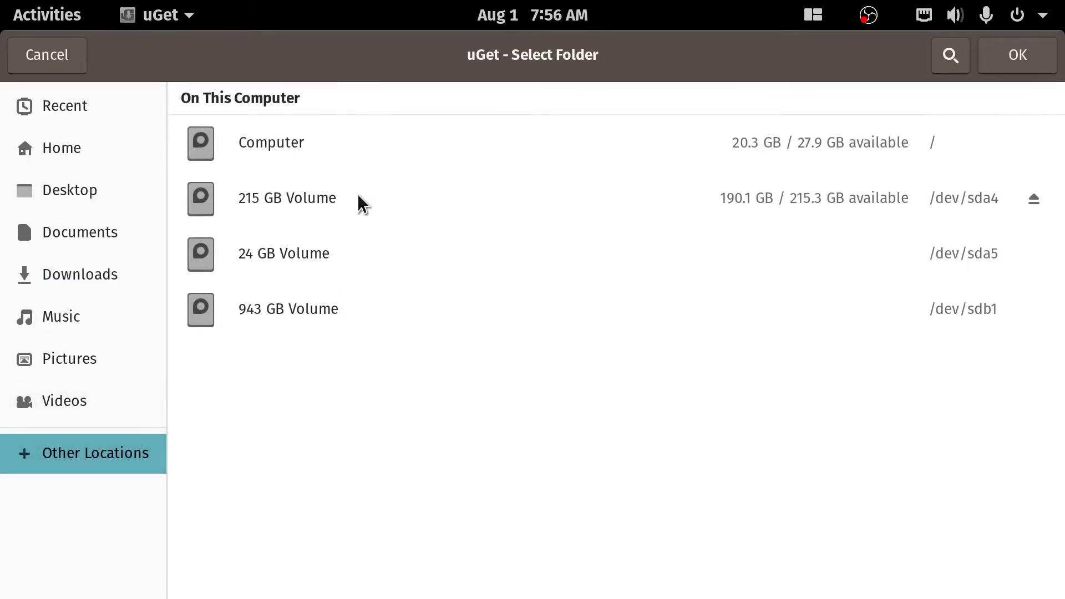
click(314, 146)
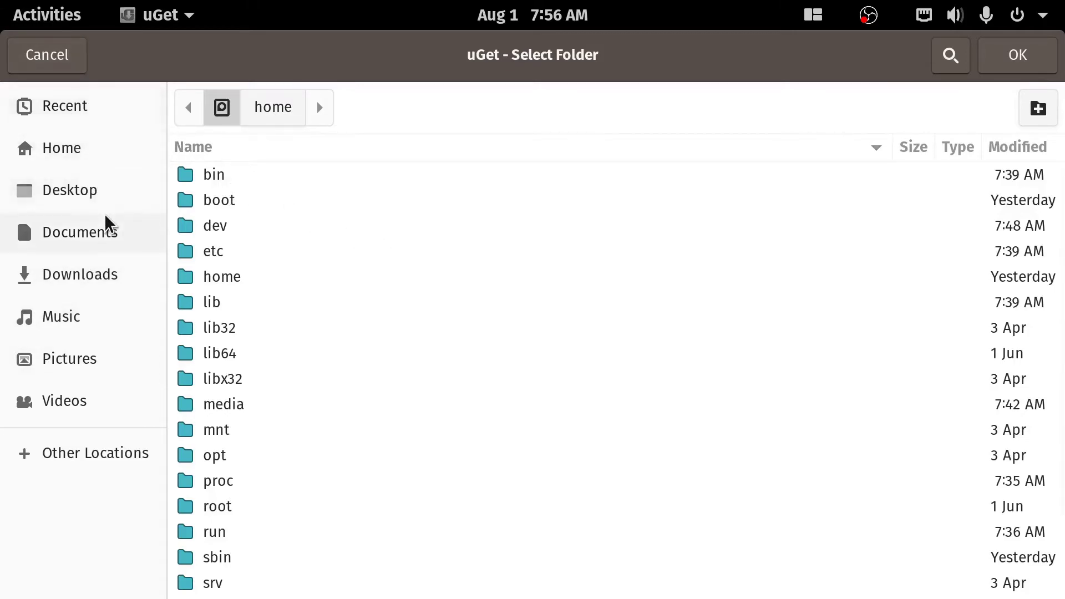
click(94, 277)
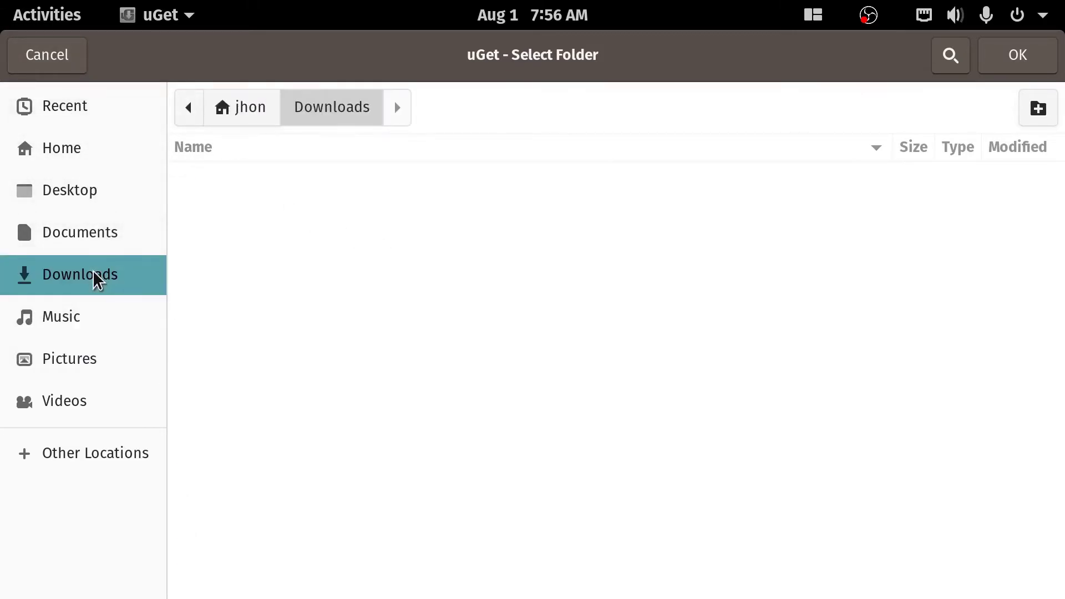
click(1004, 58)
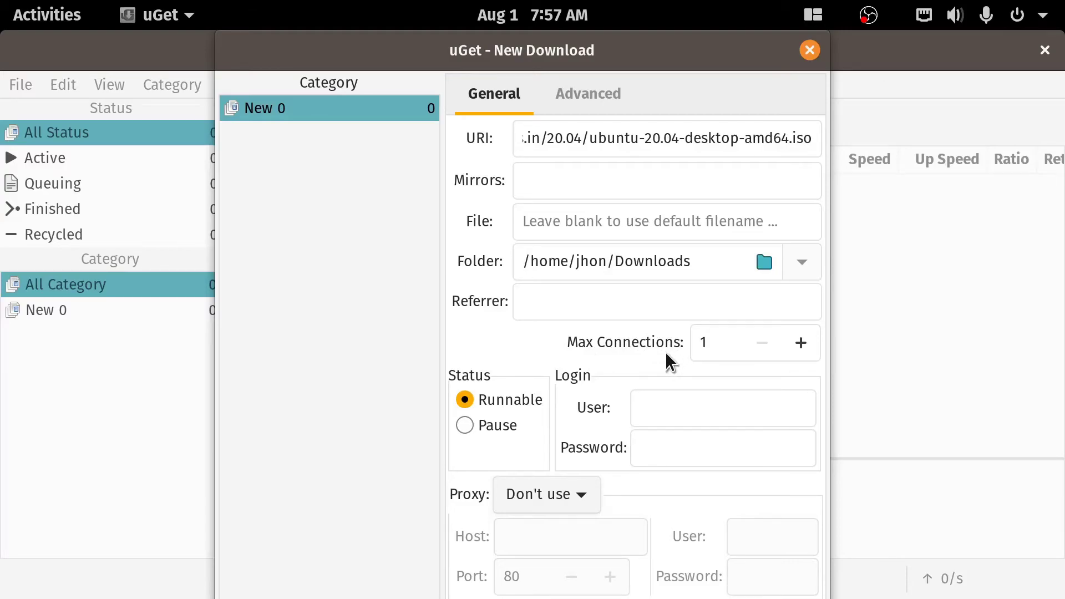
Set the download's maximum connections to 16 and start downloading the Ubuntu ISO
click(809, 344)
click(801, 343)
triple_click(800, 343)
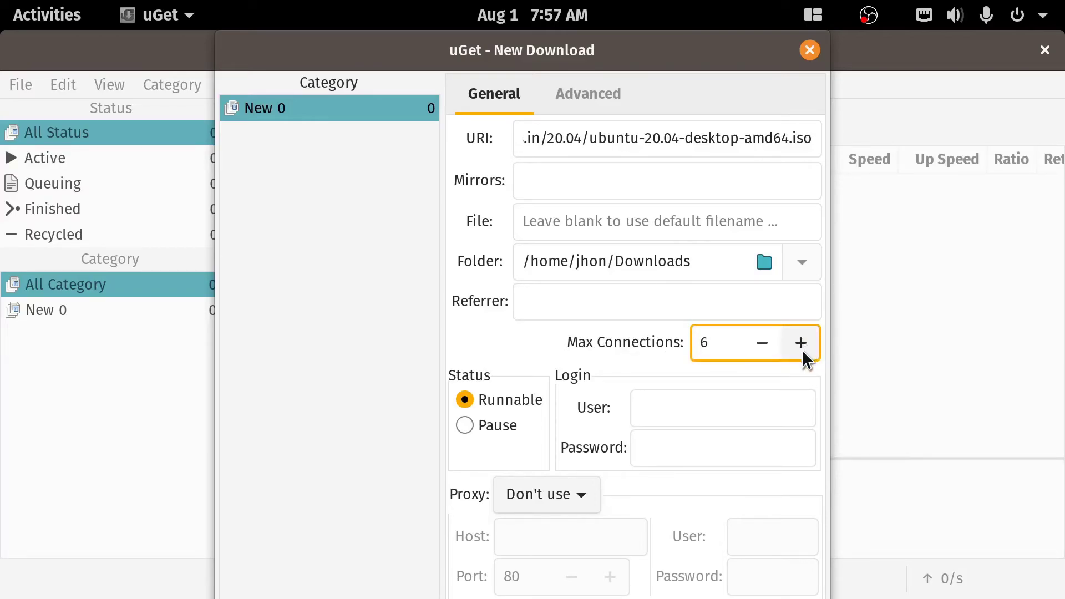
click(801, 342)
triple_click(800, 342)
click(800, 343)
triple_click(803, 348)
double_click(803, 348)
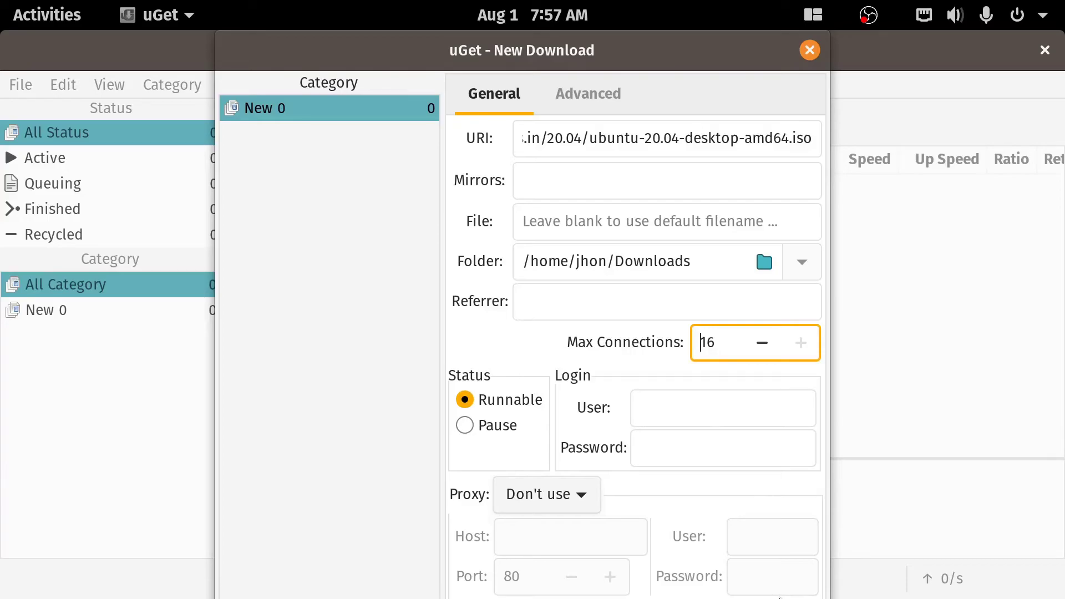
key(Return)
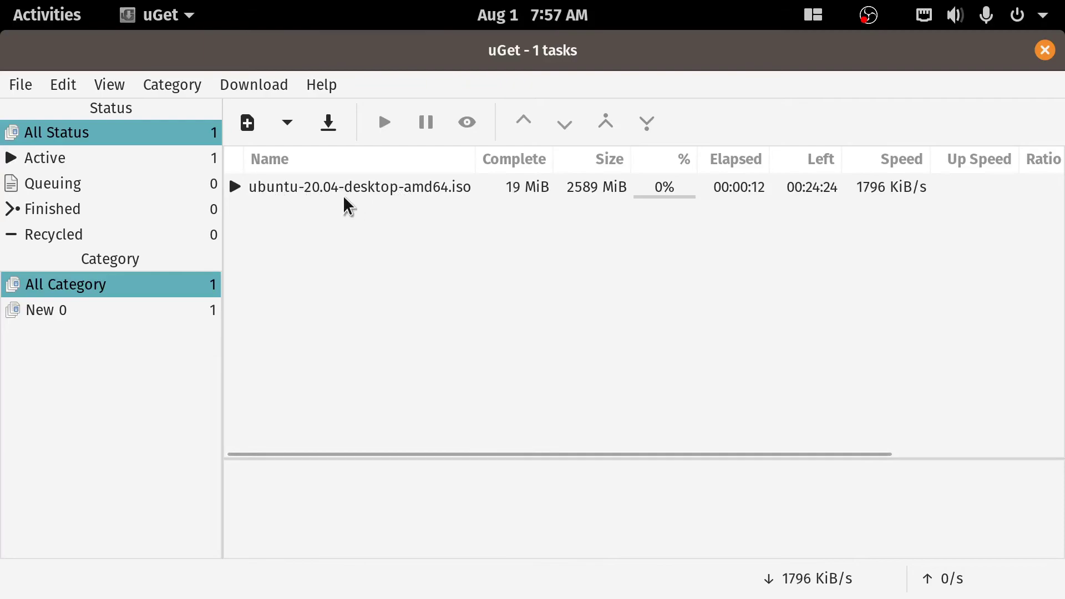
Set the priority of the ubuntu-20.04-desktop-amd64.iso download to High
right_click(383, 187)
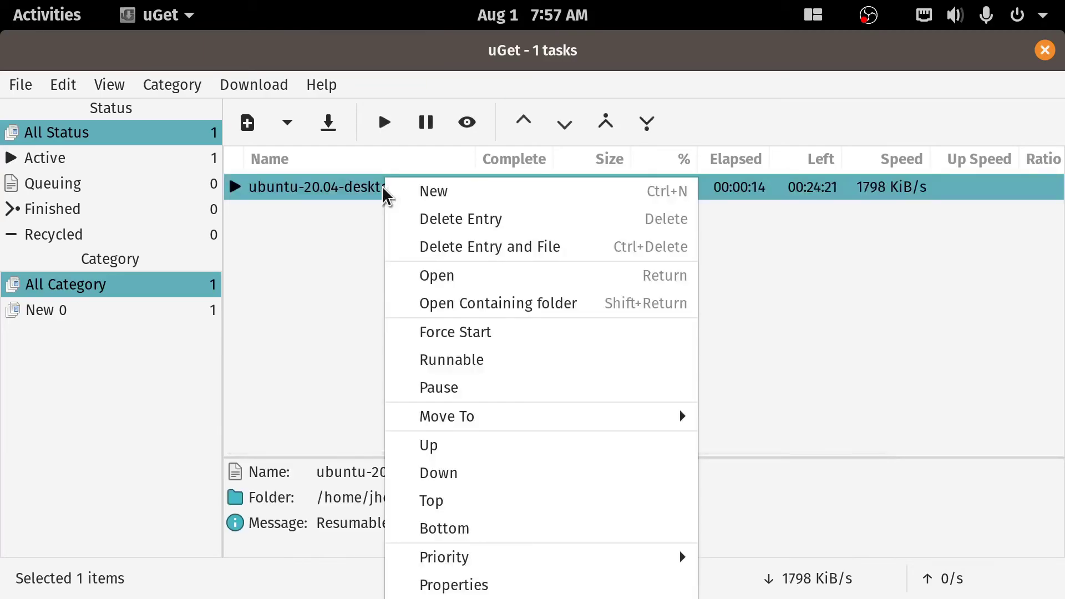
mouse_move(532, 558)
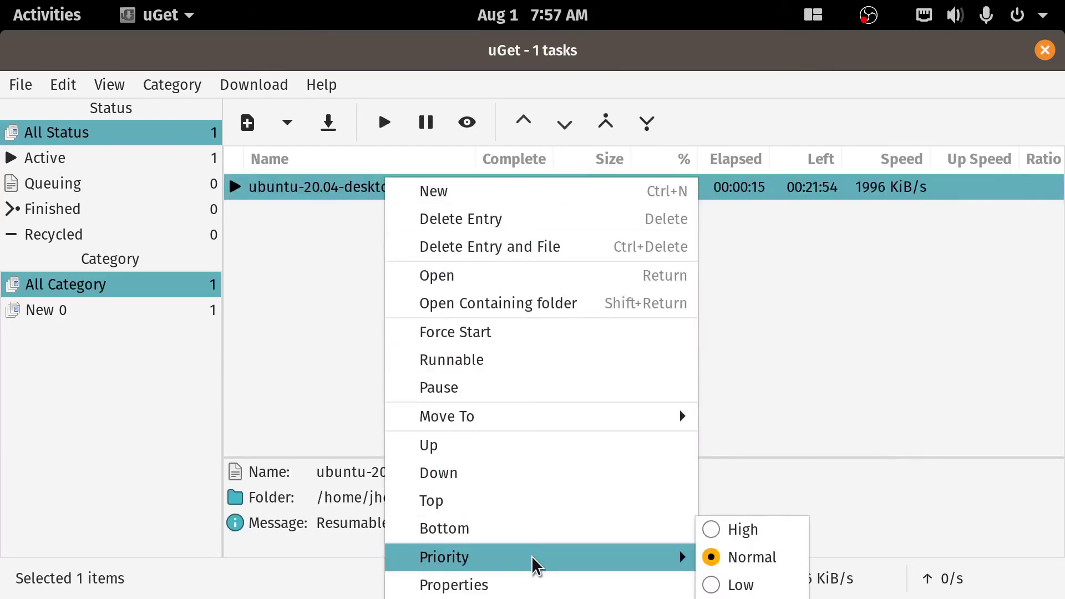
click(743, 532)
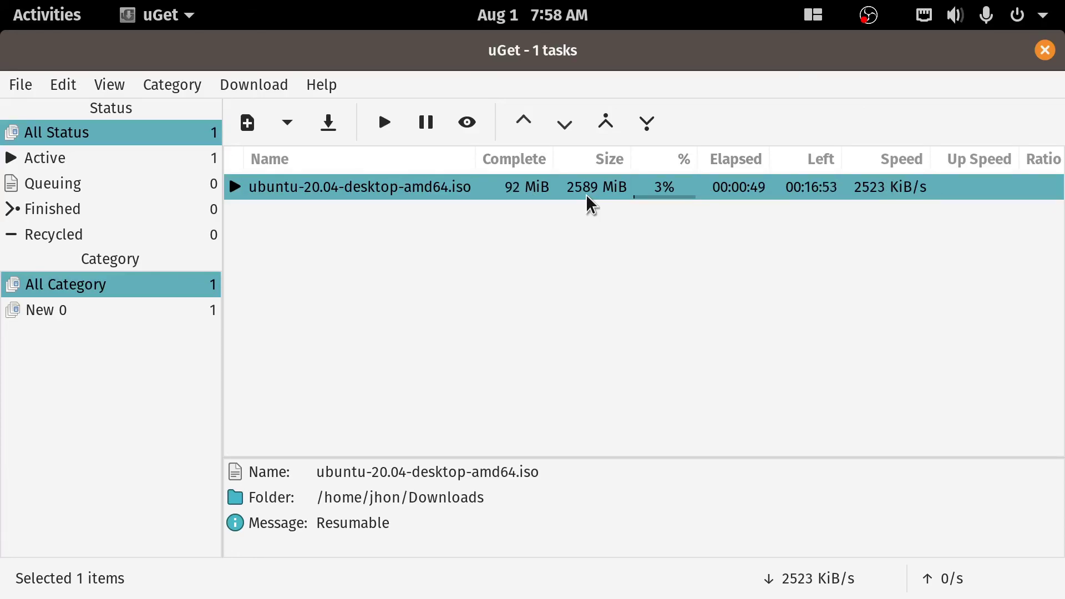
Open the desktop overview of running windows and applications
click(58, 22)
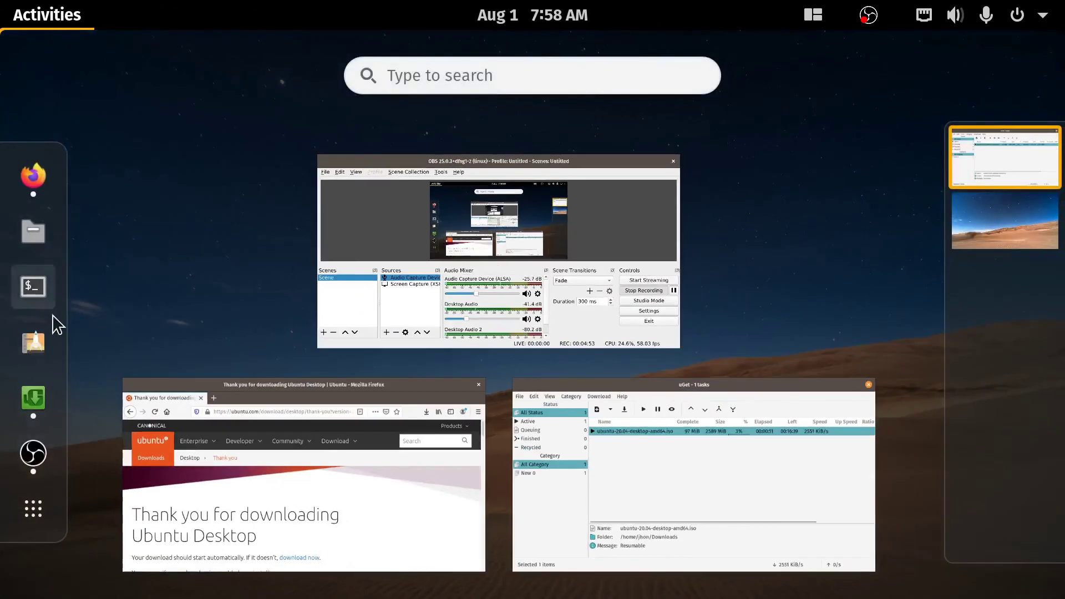